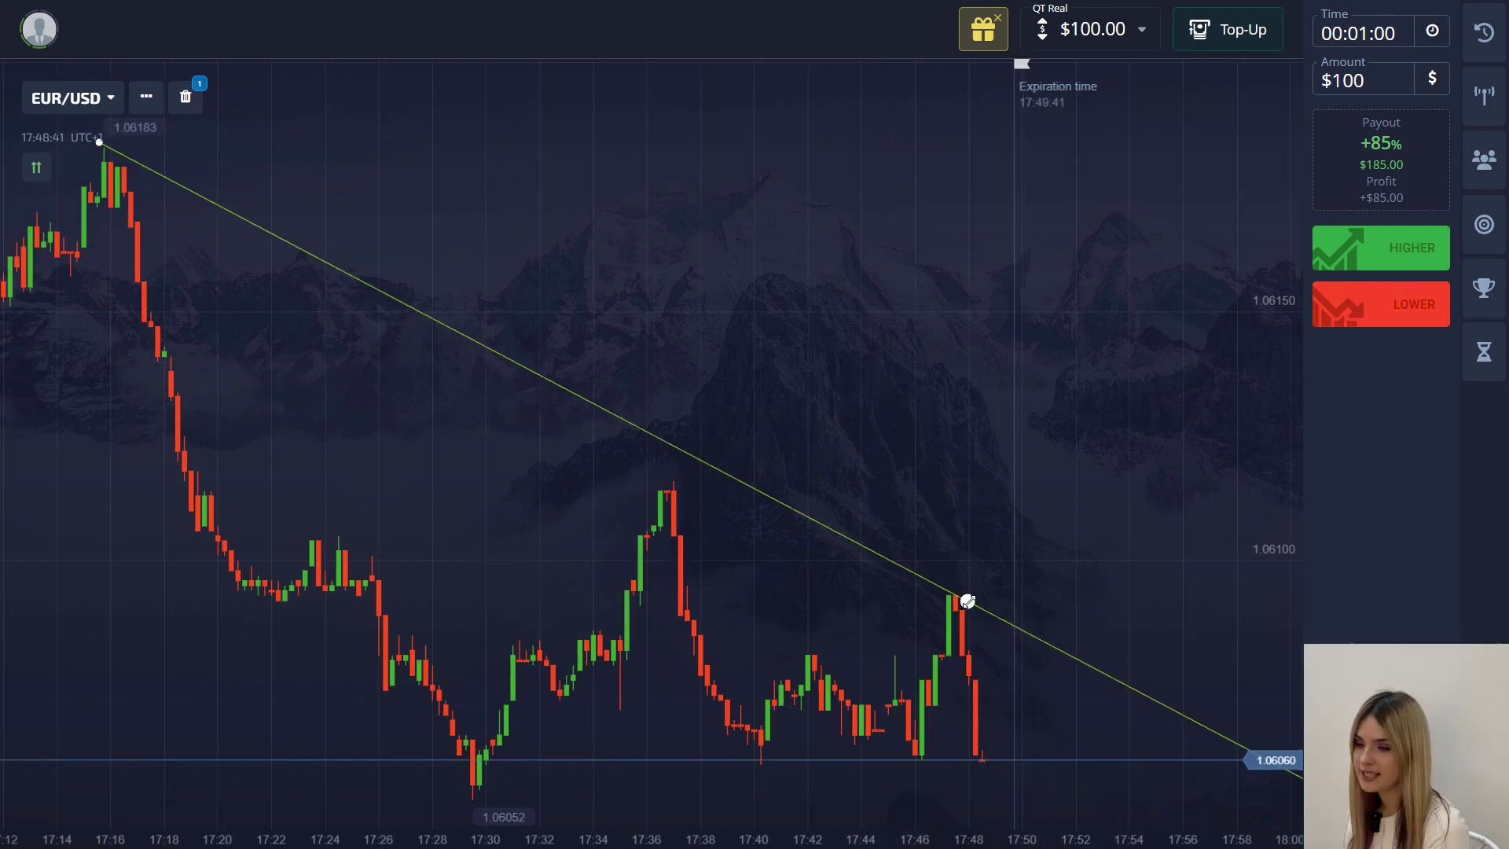
Align the descending trend line with the 17:37 and 17:48 peaks, and place a one-minute $100 Higher trade on EUR/USD.
click(967, 602)
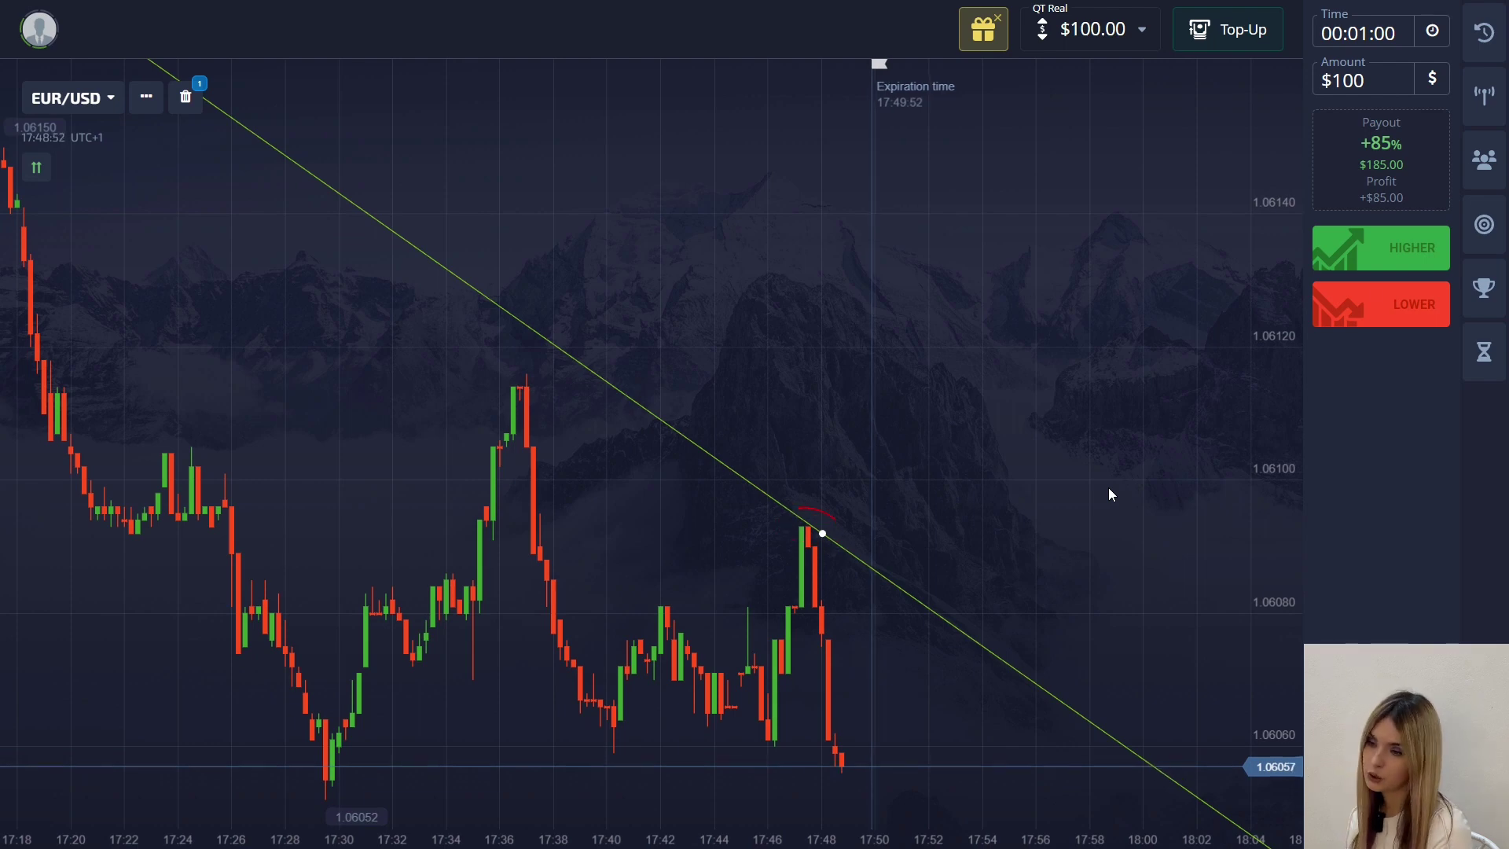
scroll(676, 407, down, 1)
drag(192, 275, 337, 346)
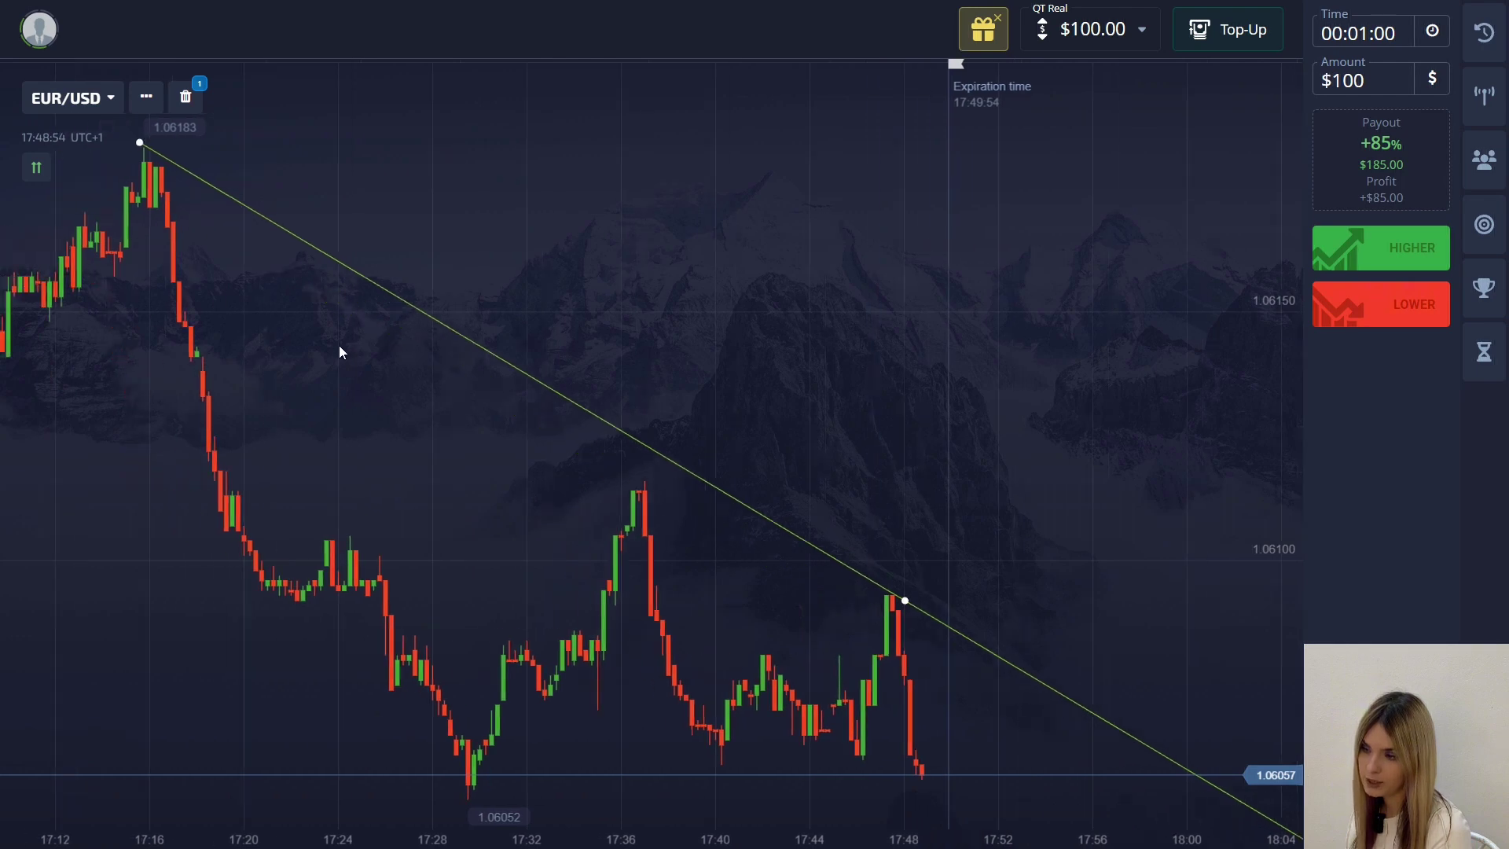
drag(189, 144, 472, 376)
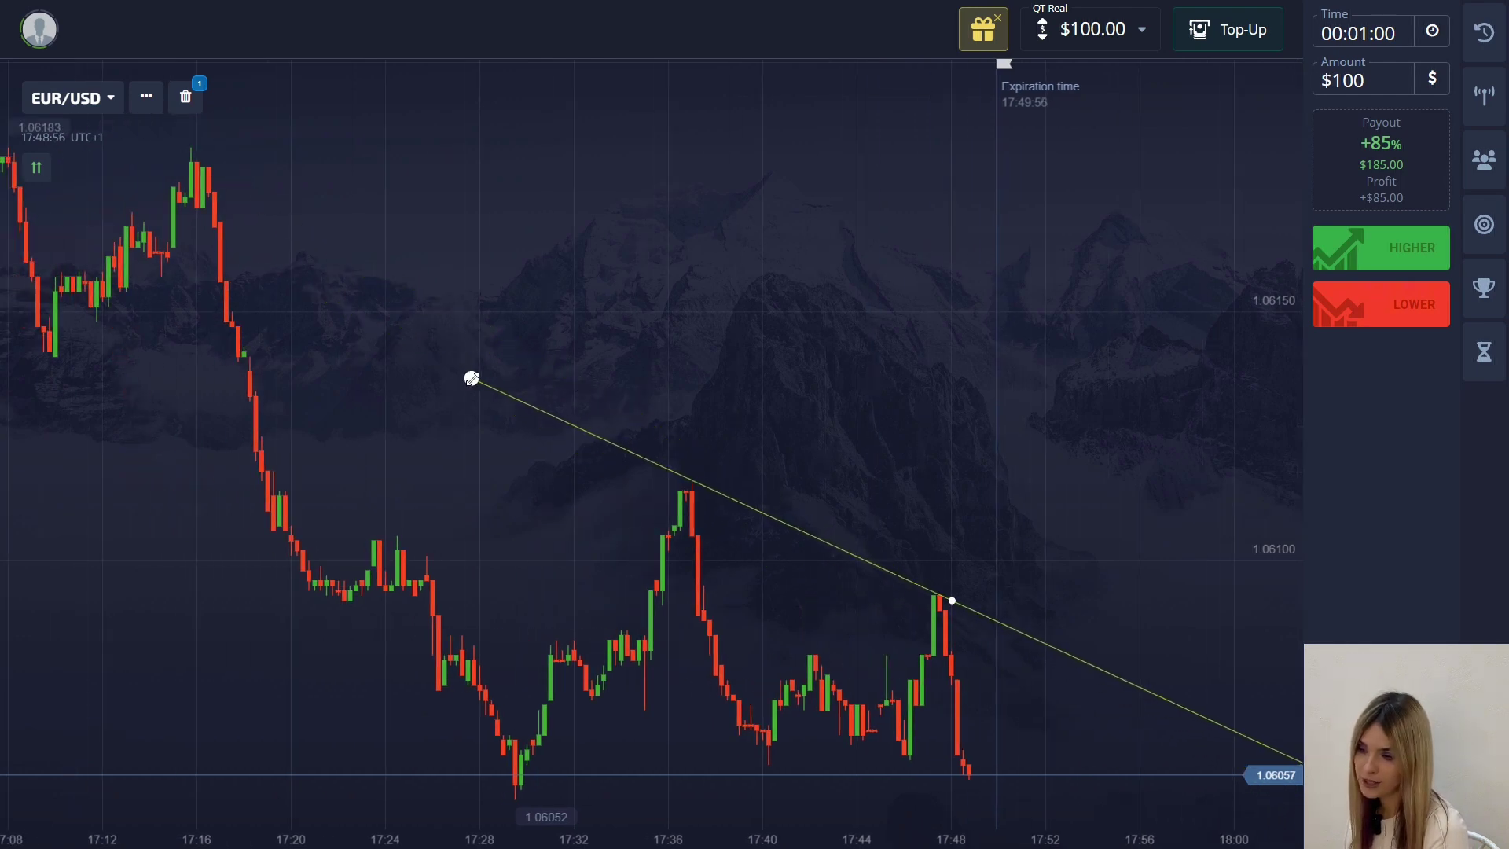
drag(855, 375, 725, 370)
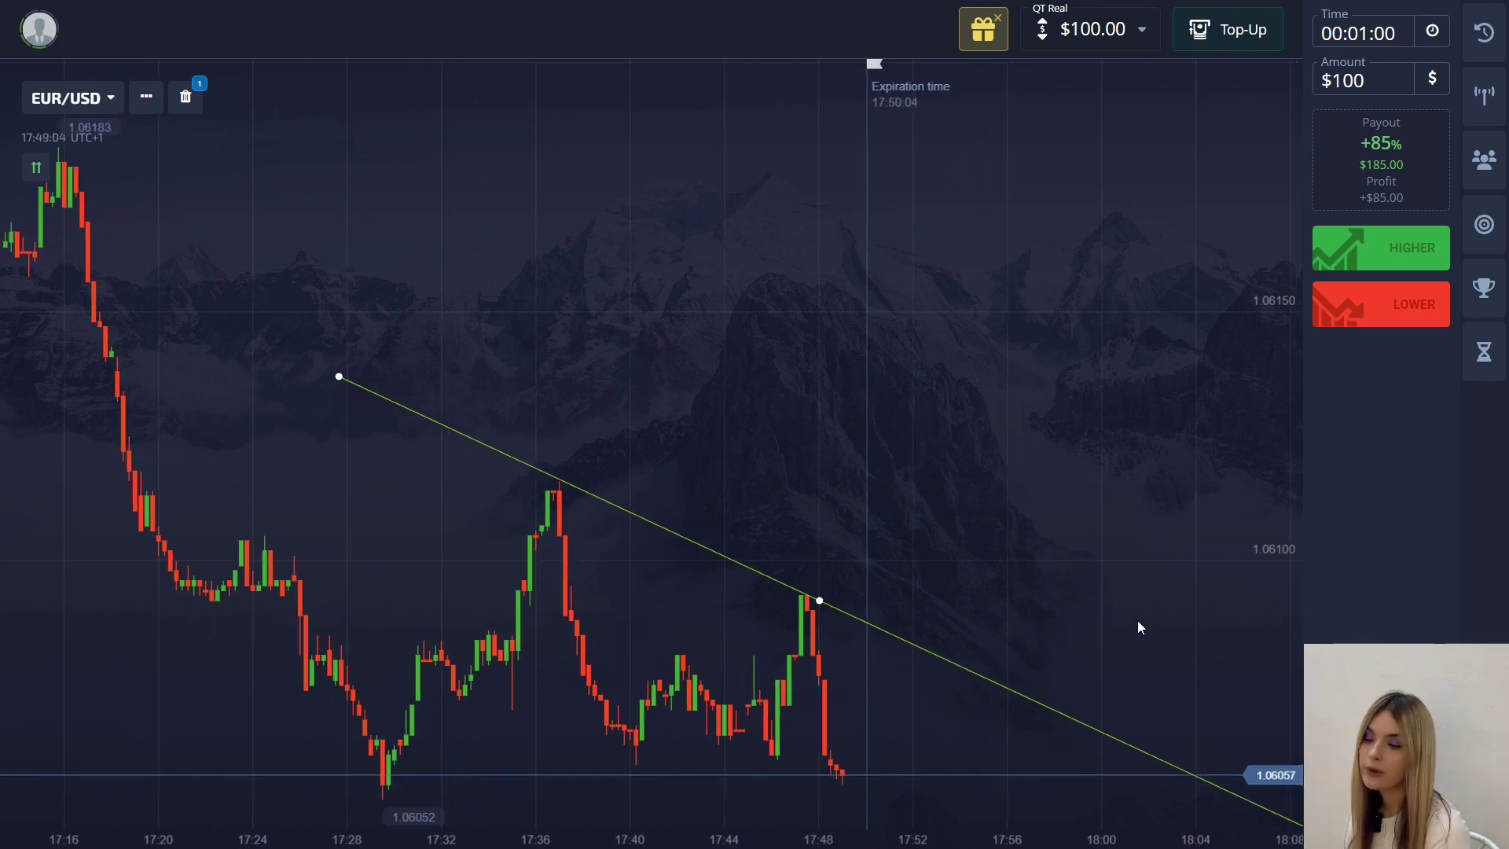
click(1353, 253)
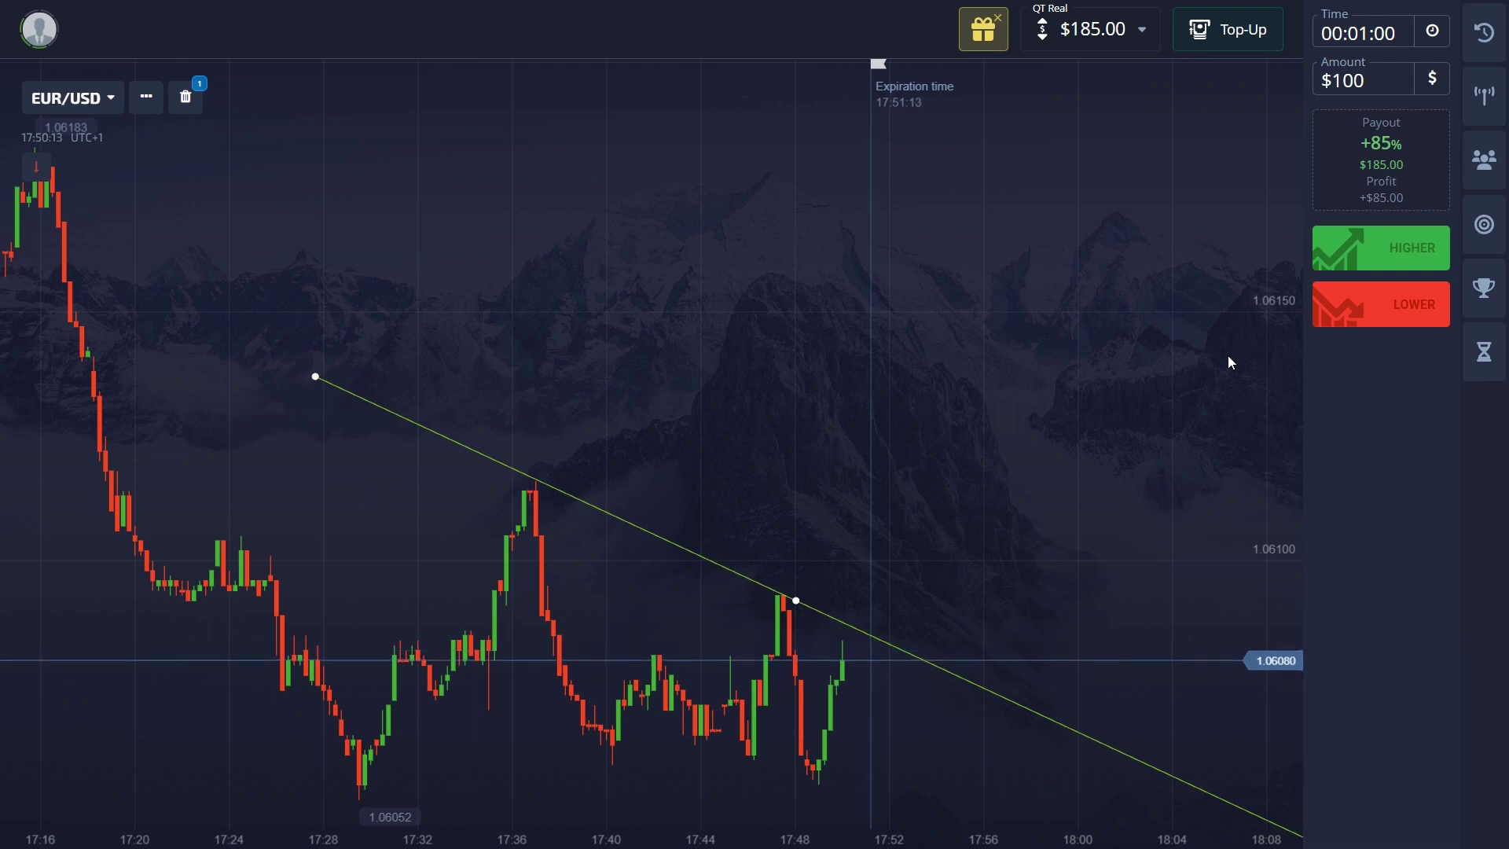
Set the trade amount to $185 and place a one-minute Lower trade on EUR/USD.
click(1364, 81)
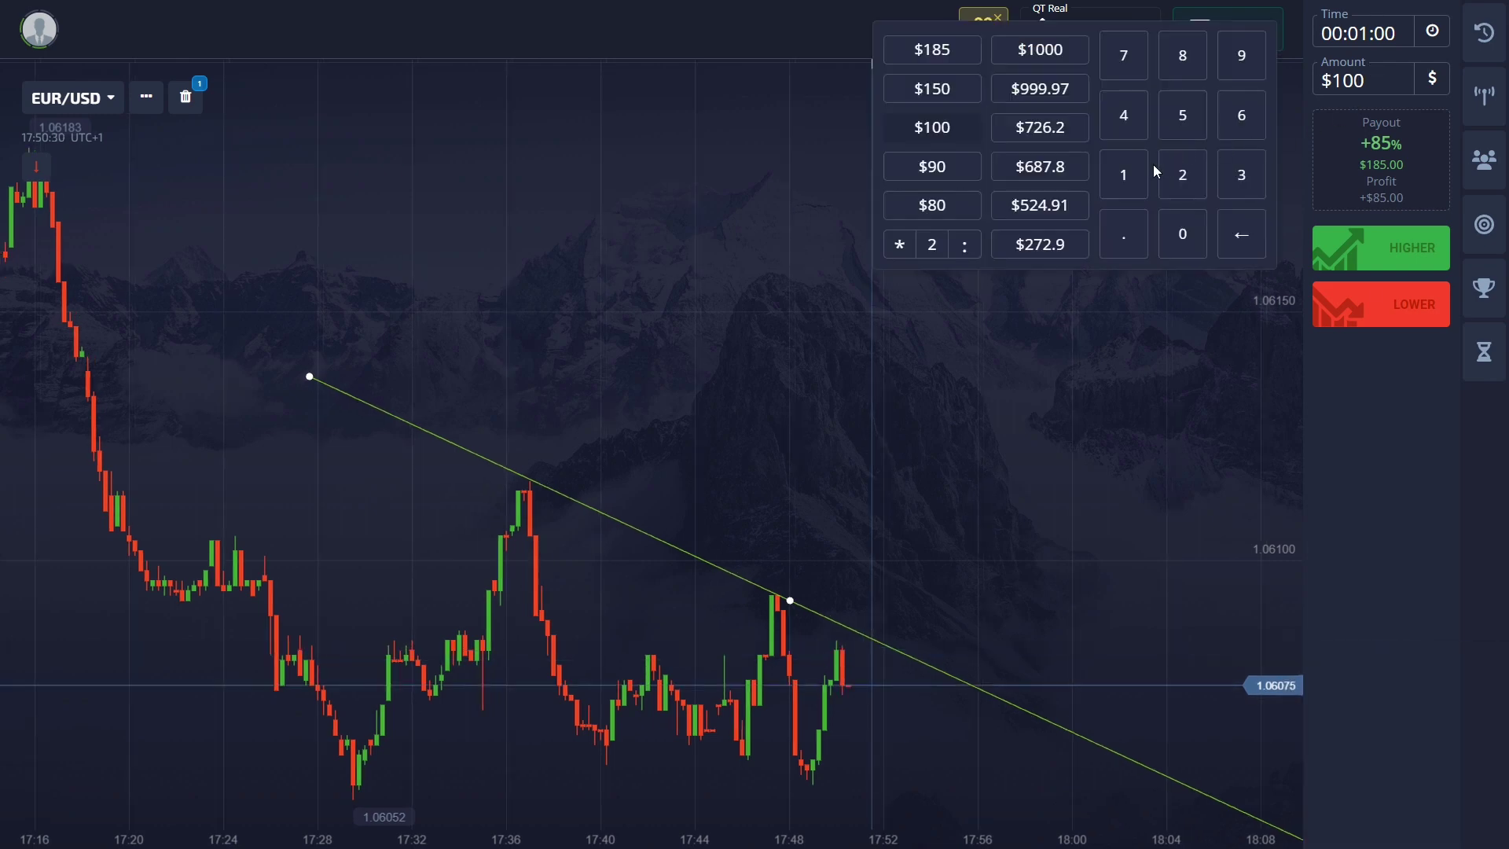
click(1125, 175)
click(1183, 55)
click(1183, 114)
click(1038, 430)
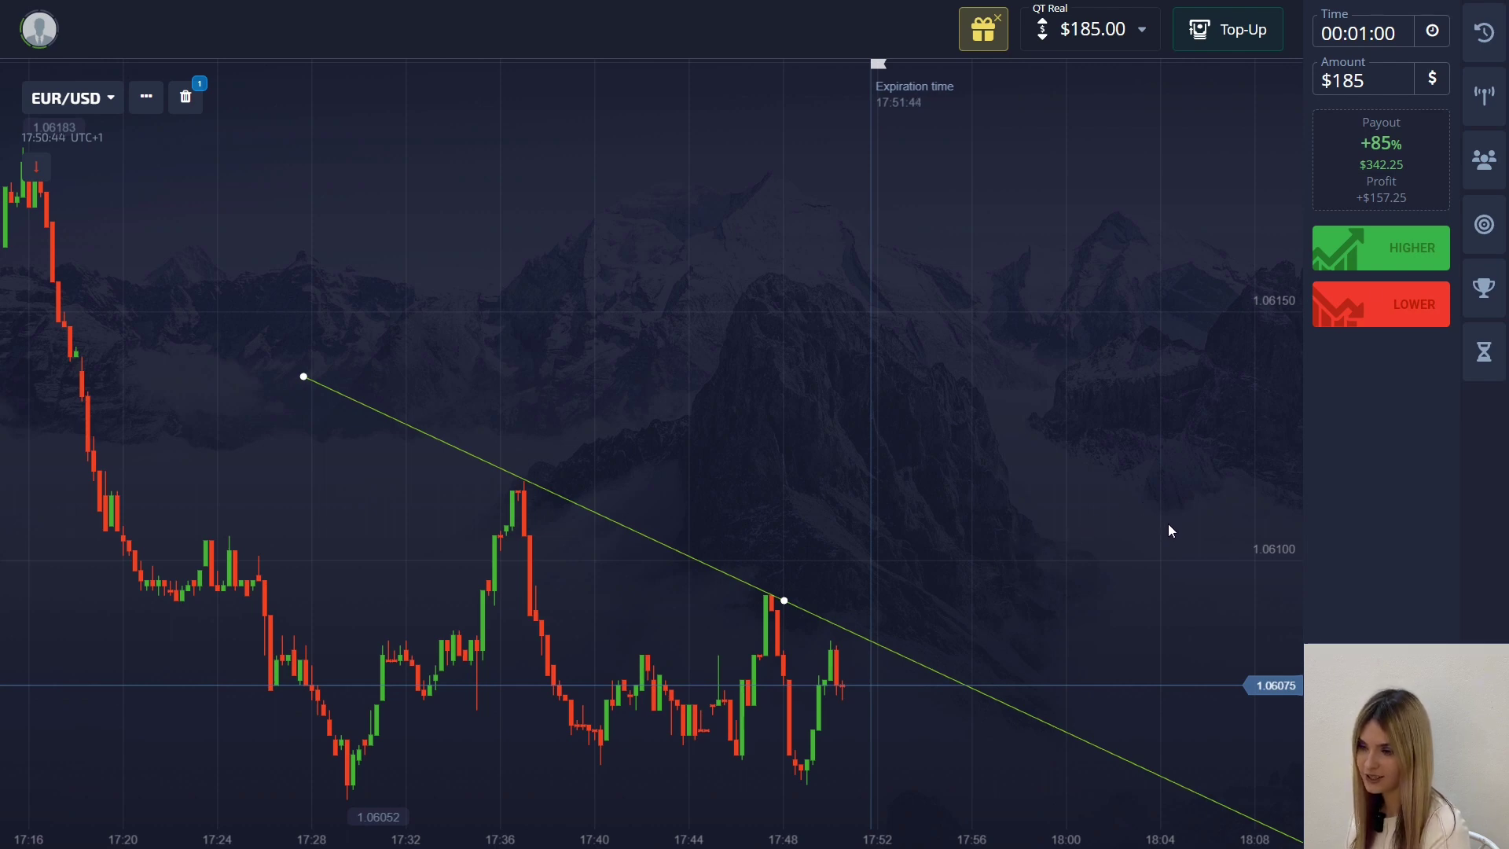
click(1328, 310)
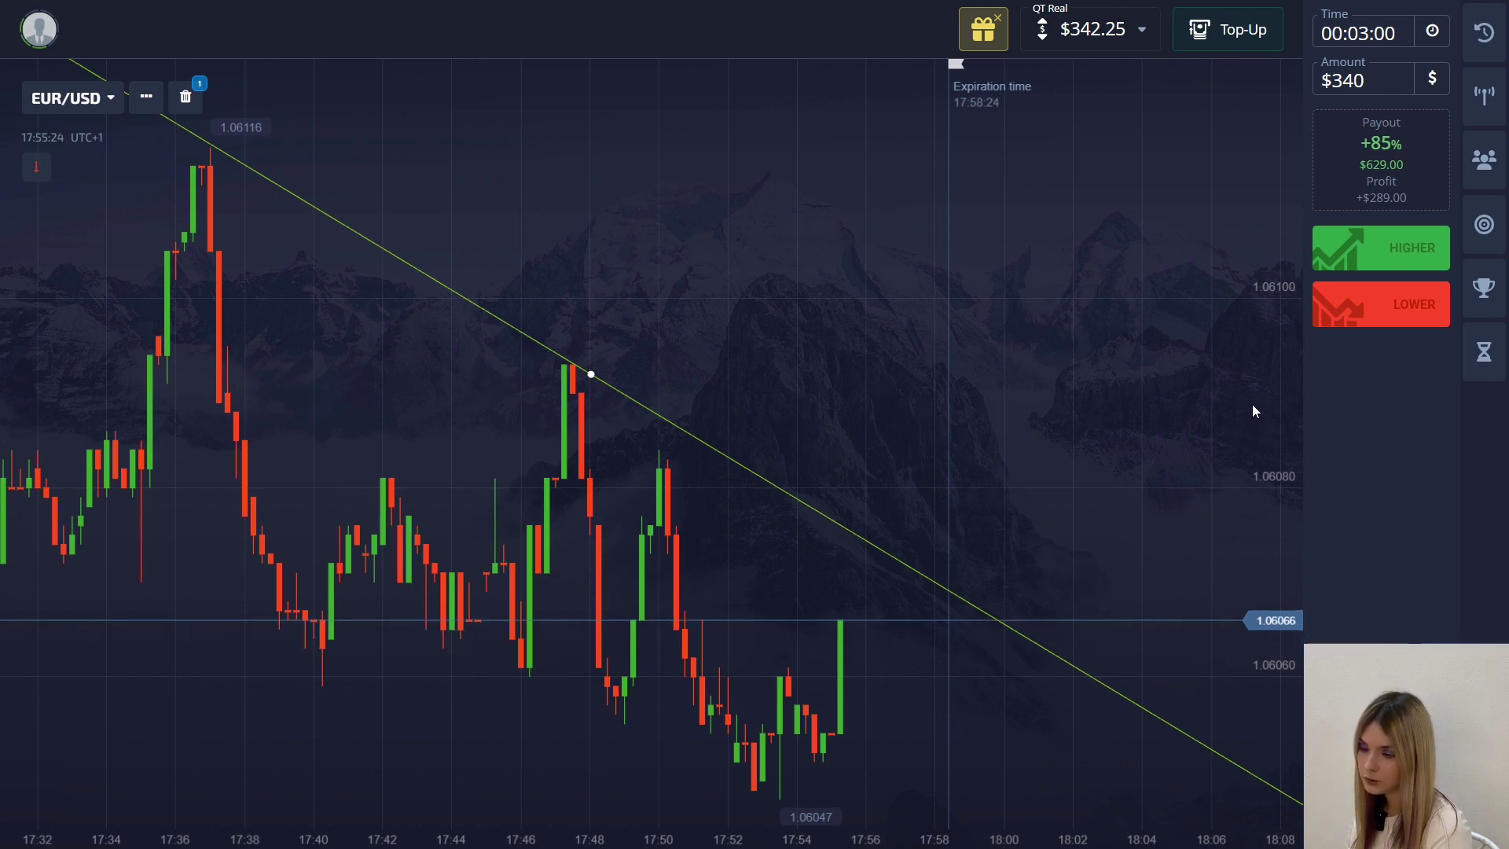
Set the expiration time to one minute and place a $340 Lower trade on EUR/USD.
click(1382, 25)
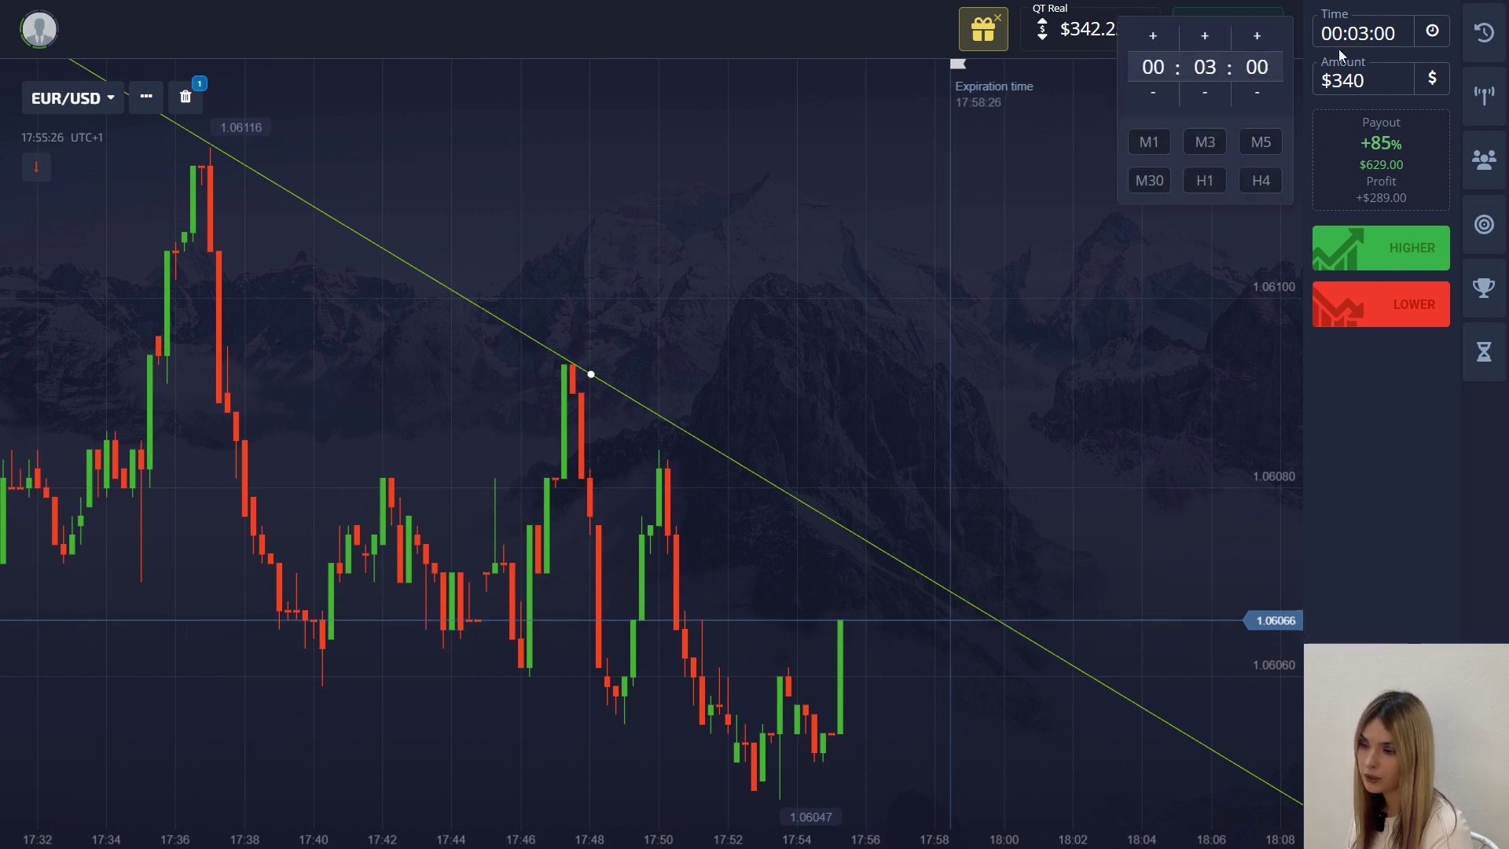
click(1168, 141)
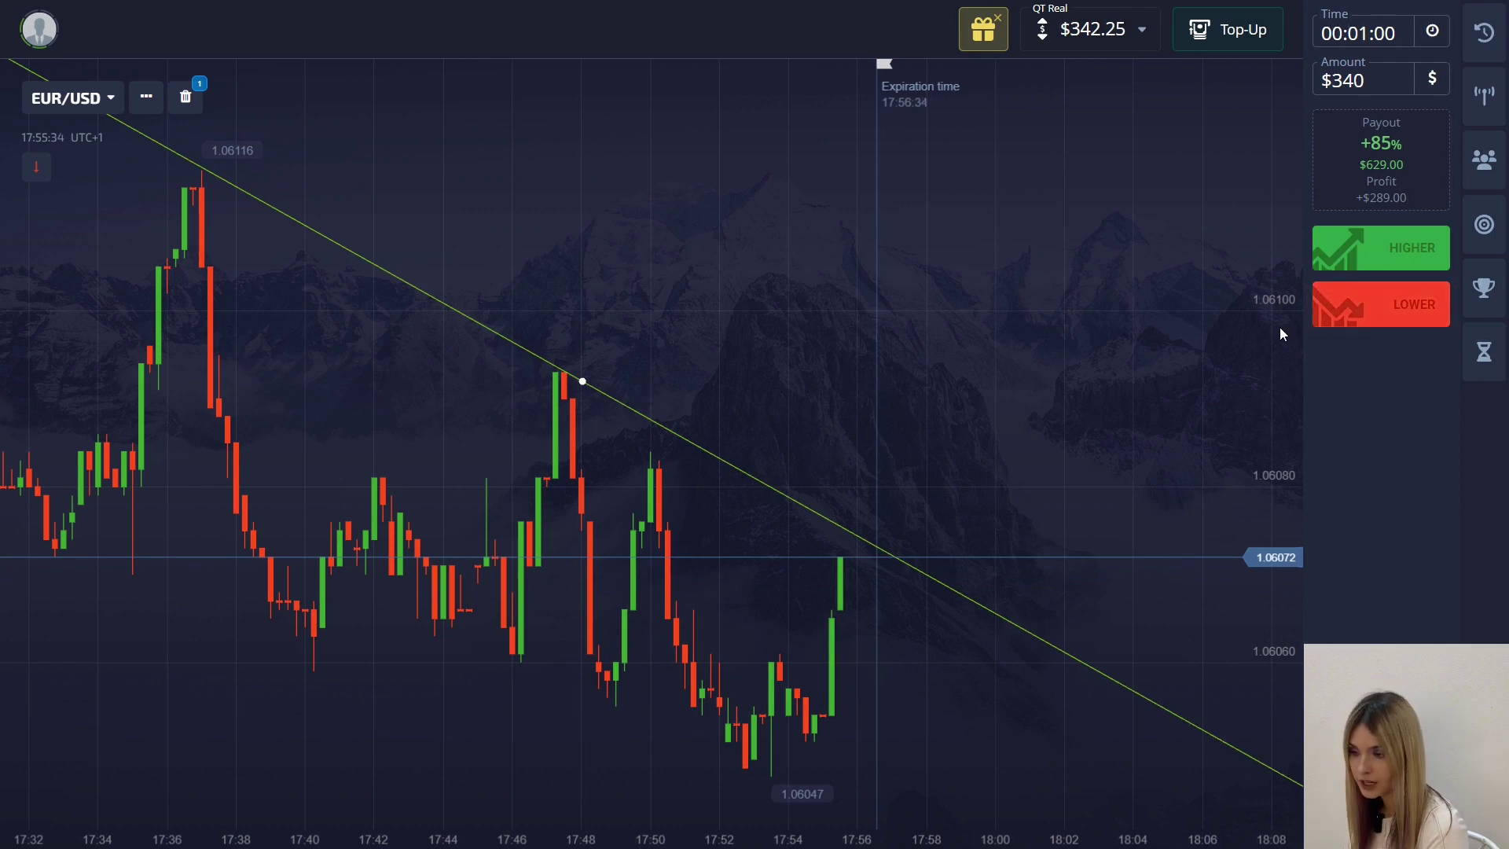
click(1328, 311)
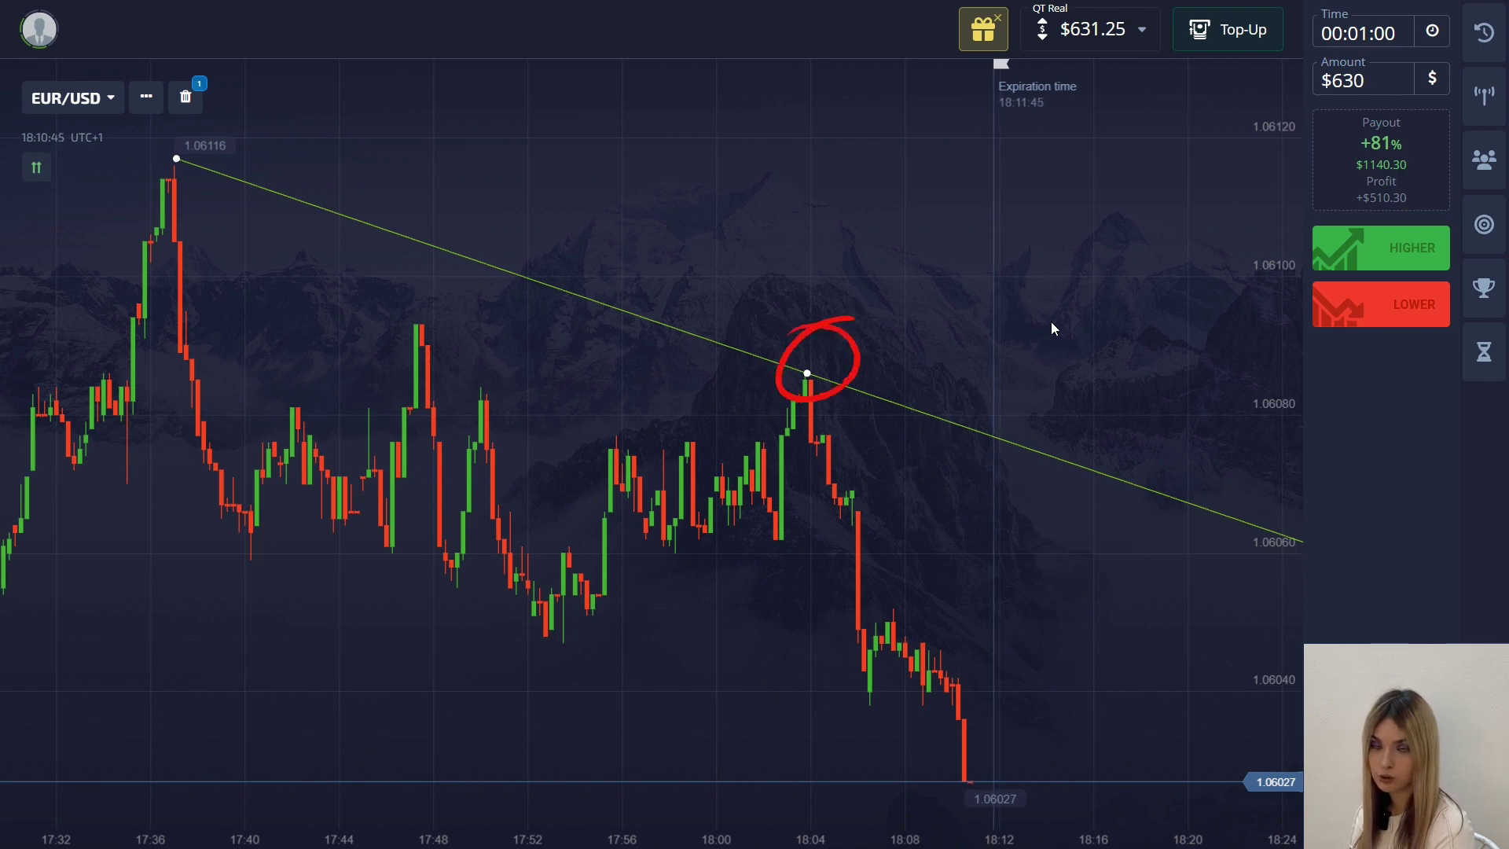
Place a one-minute $630 Lower trade on EUR/USD below the descending trend line.
scroll(1031, 449, down, 3)
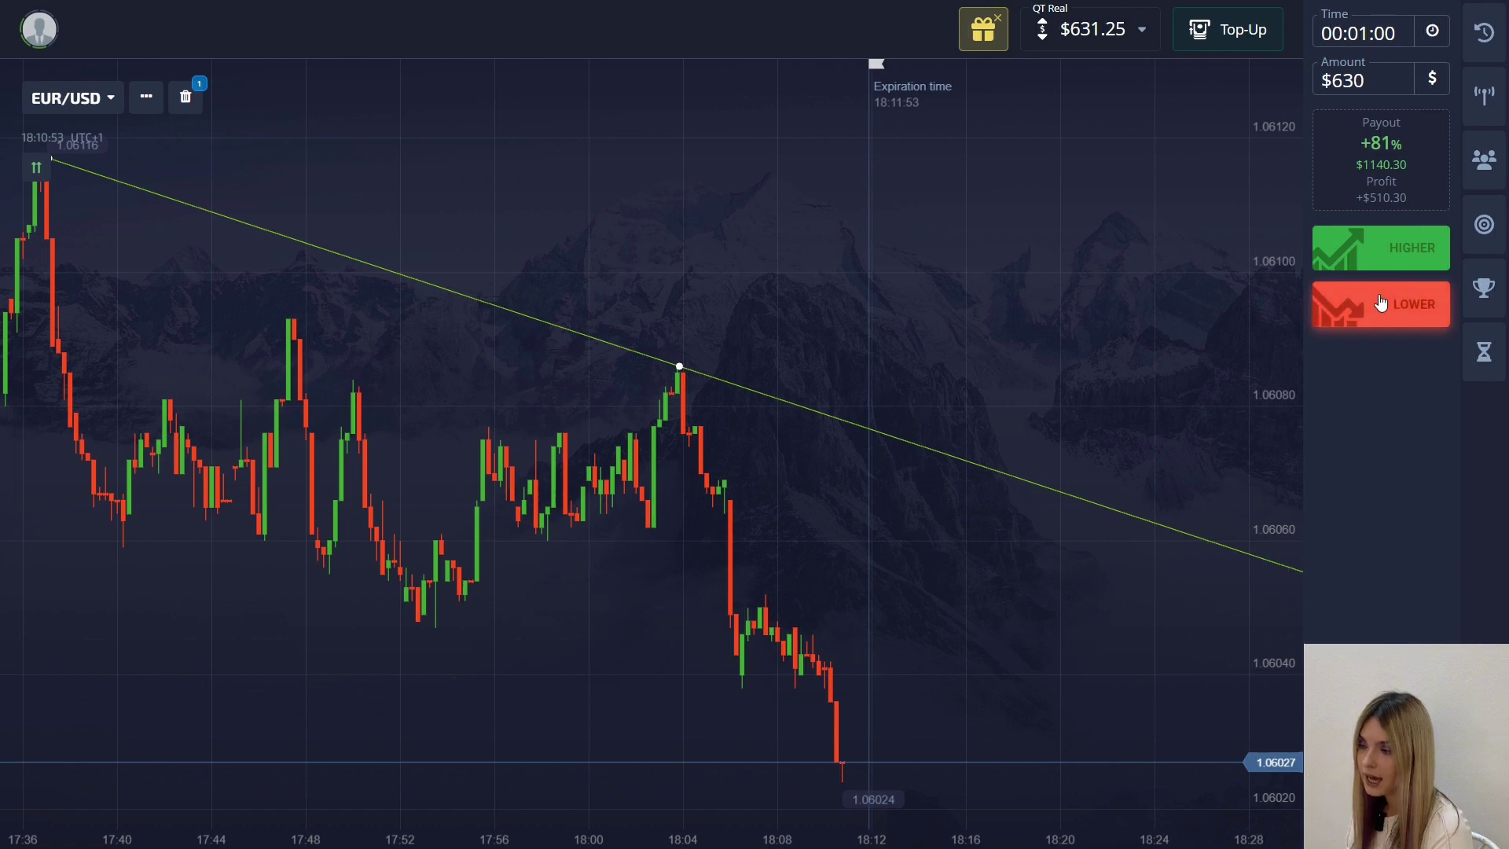
click(1336, 306)
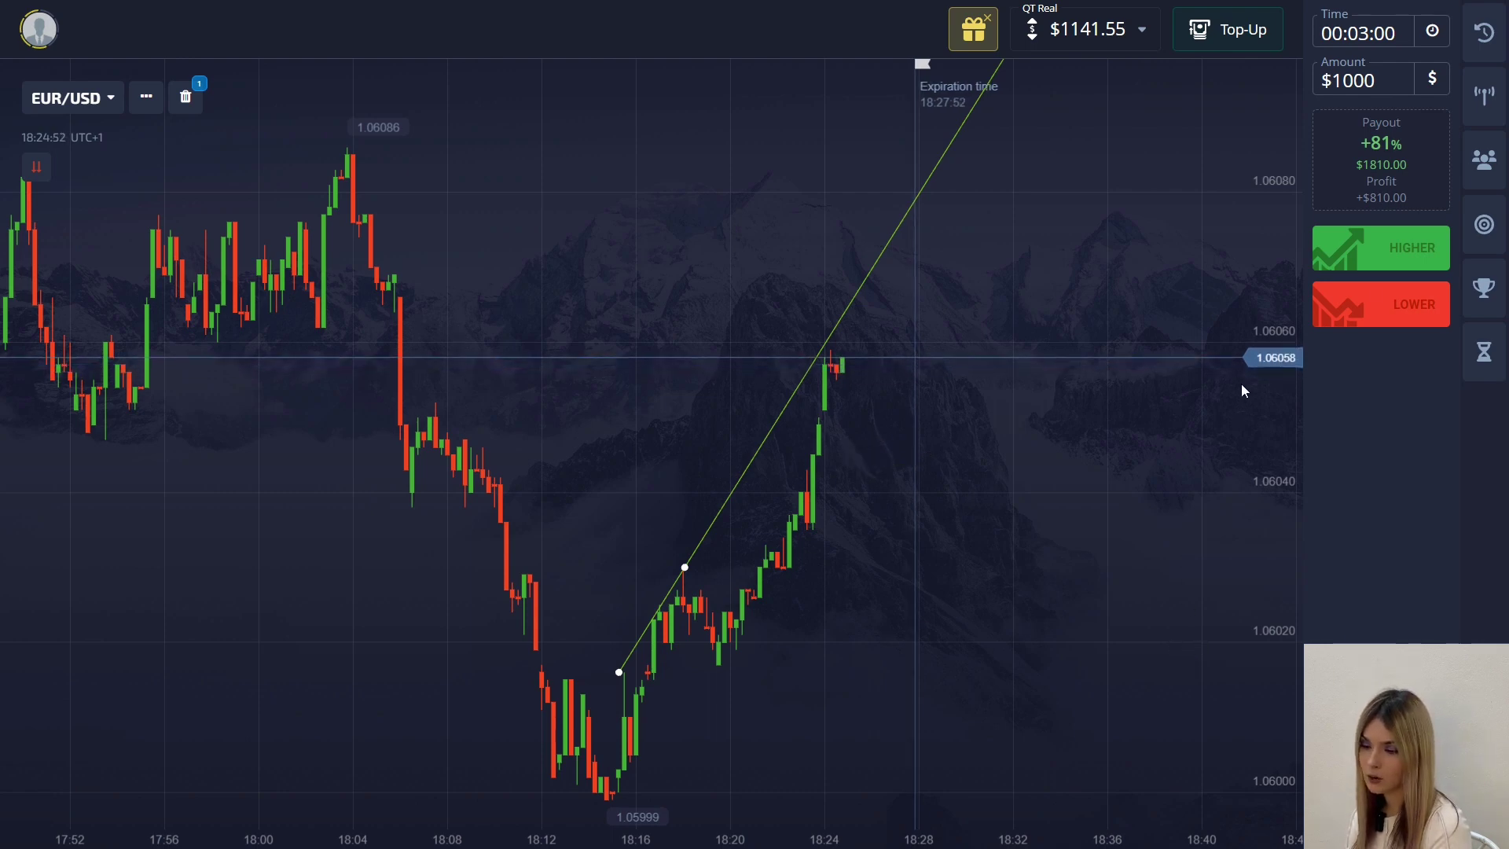
Place two three-minute Higher trades on EUR/USD, one for $1000 and one for $141.
click(1336, 251)
click(1376, 78)
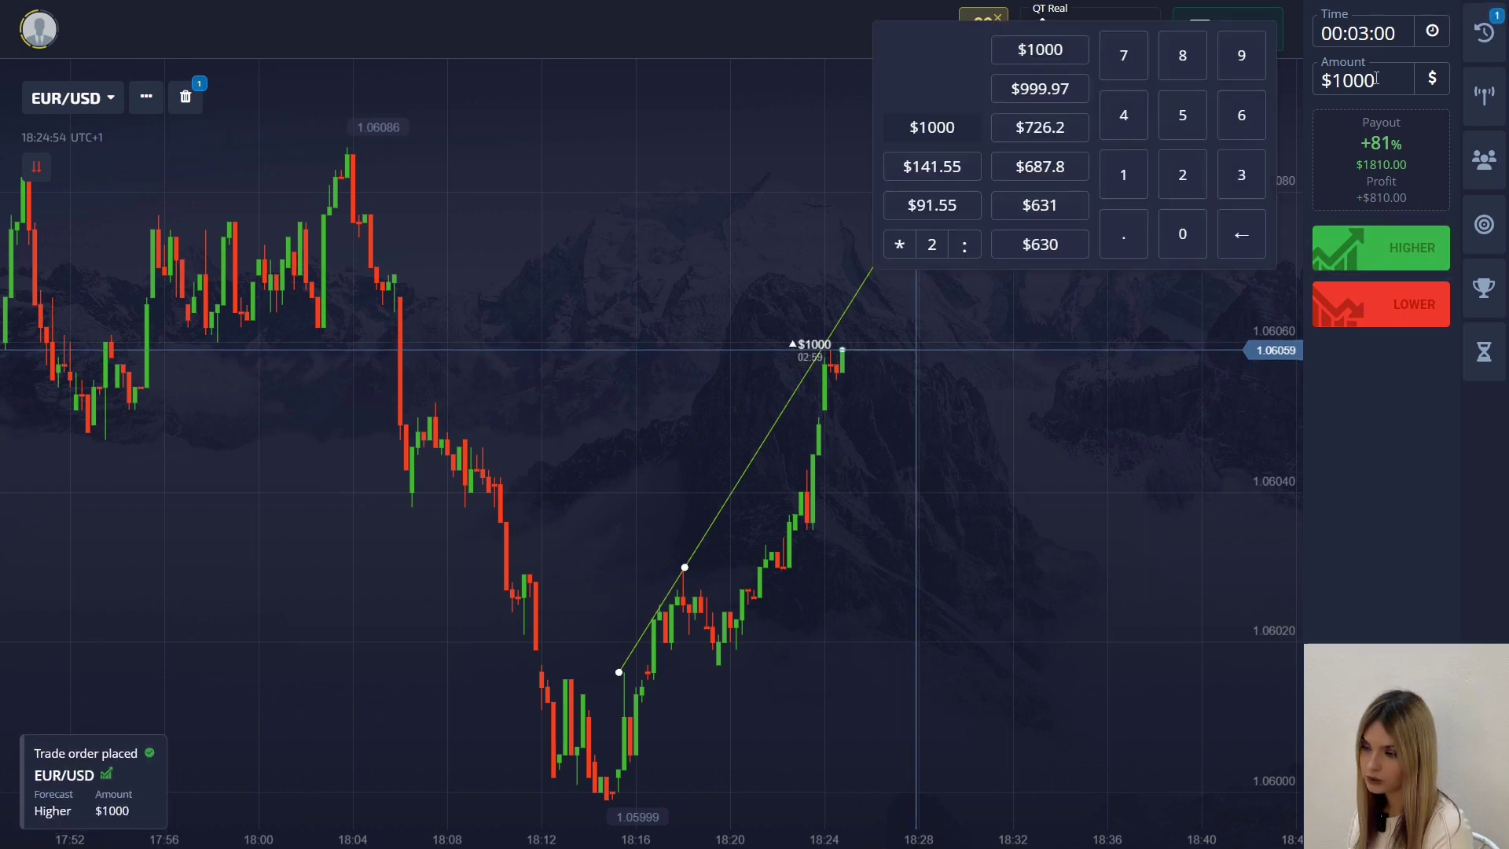
text(14)
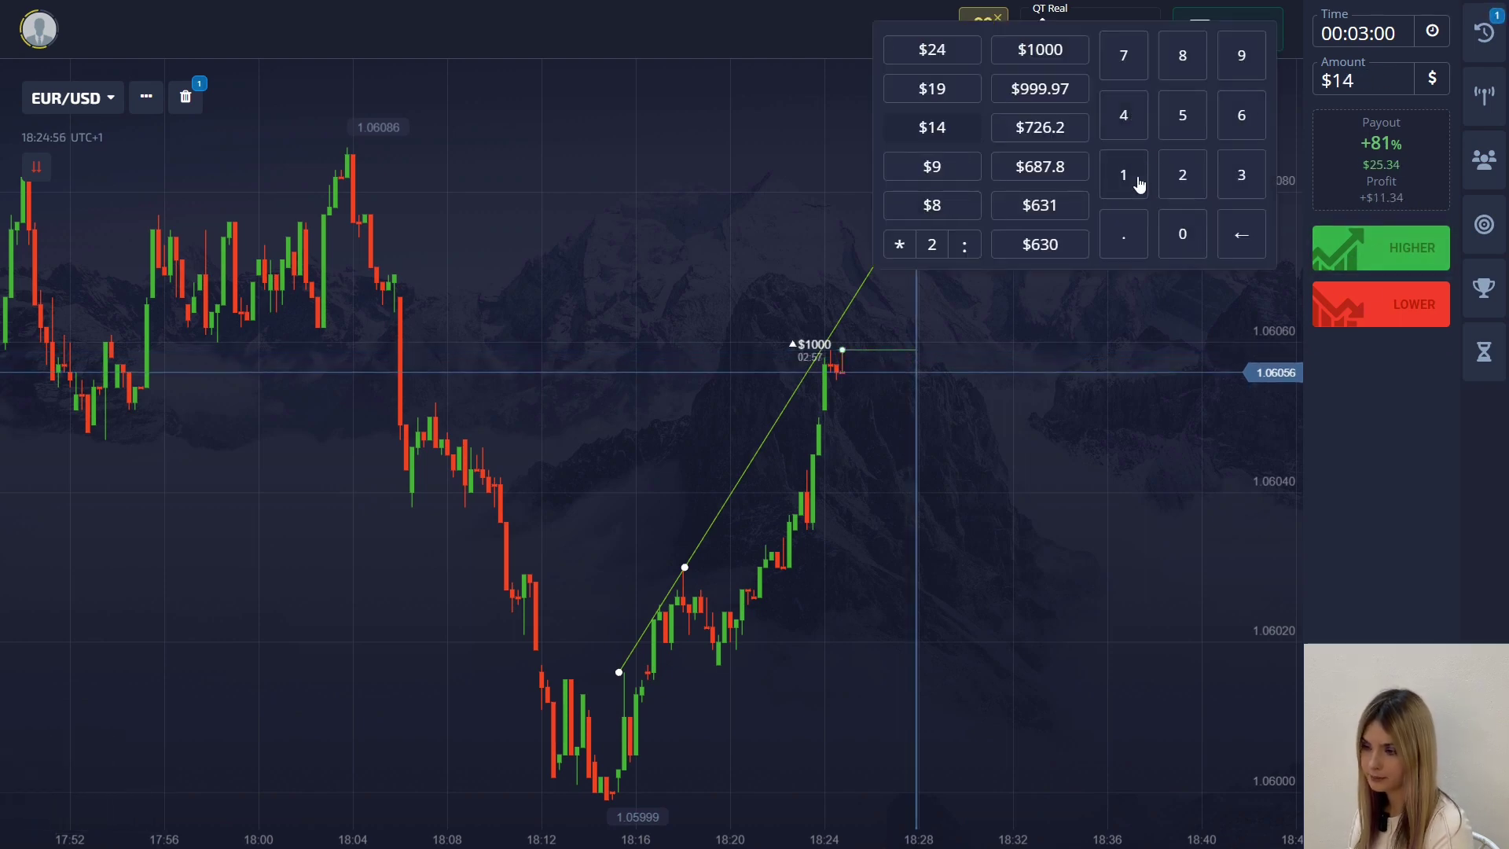
click(1139, 183)
click(1352, 248)
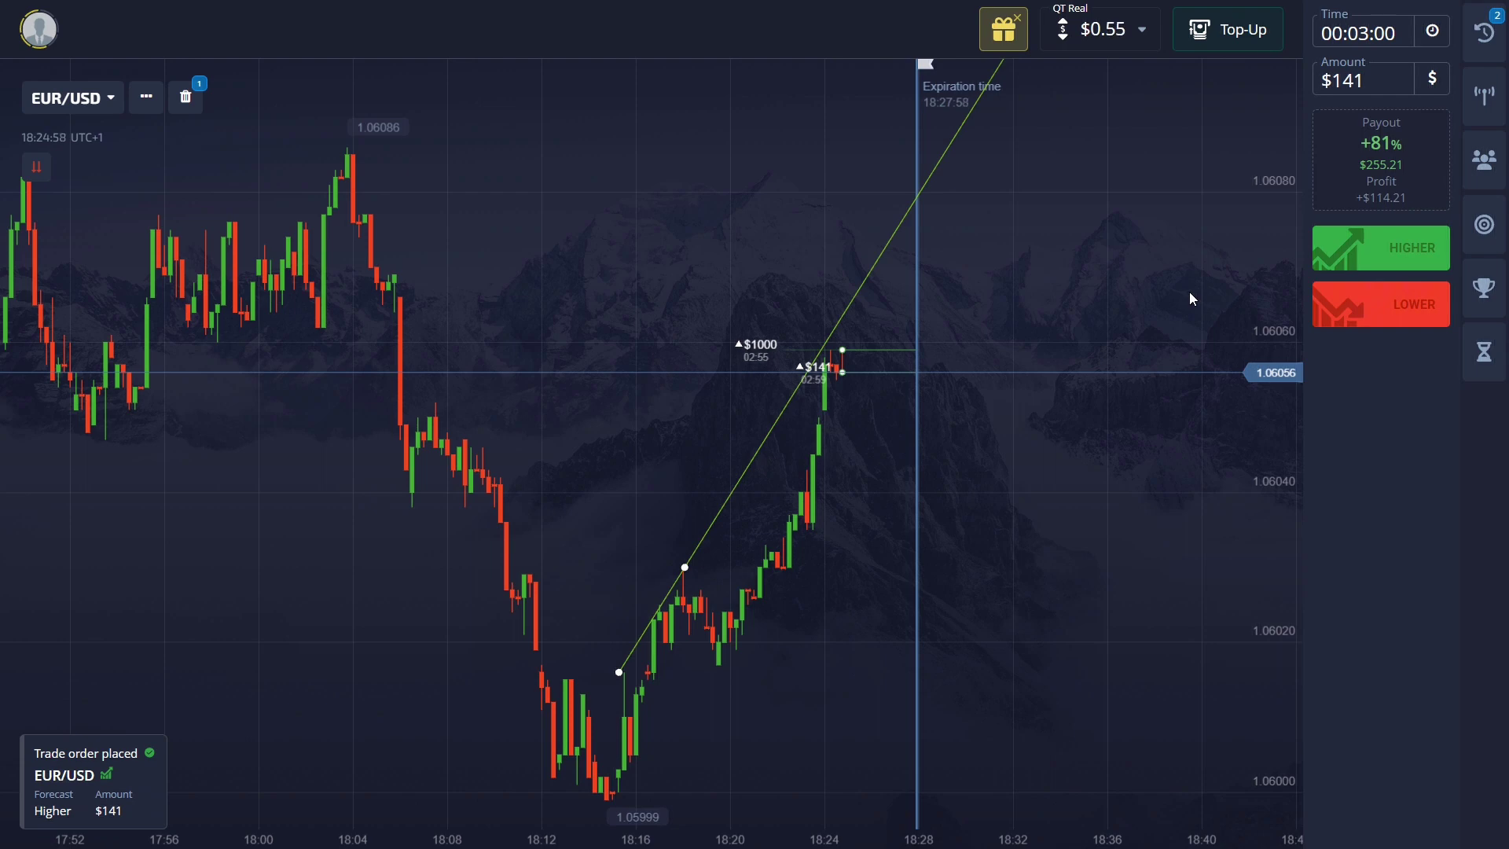
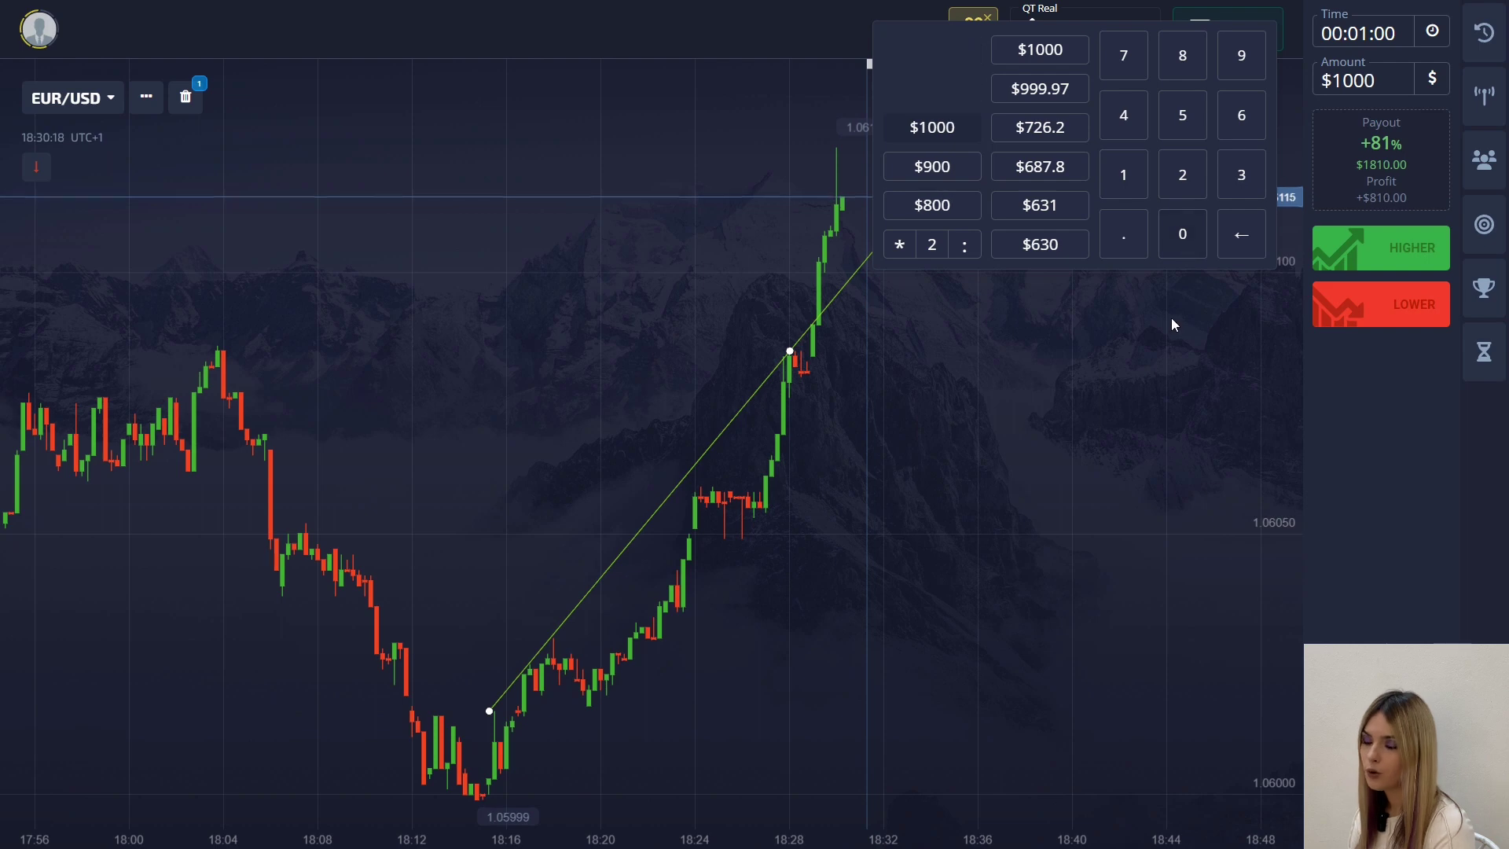
Place three one-minute Higher trades on EUR/USD, two for $1000 each and one for $65.
click(1169, 320)
click(1362, 258)
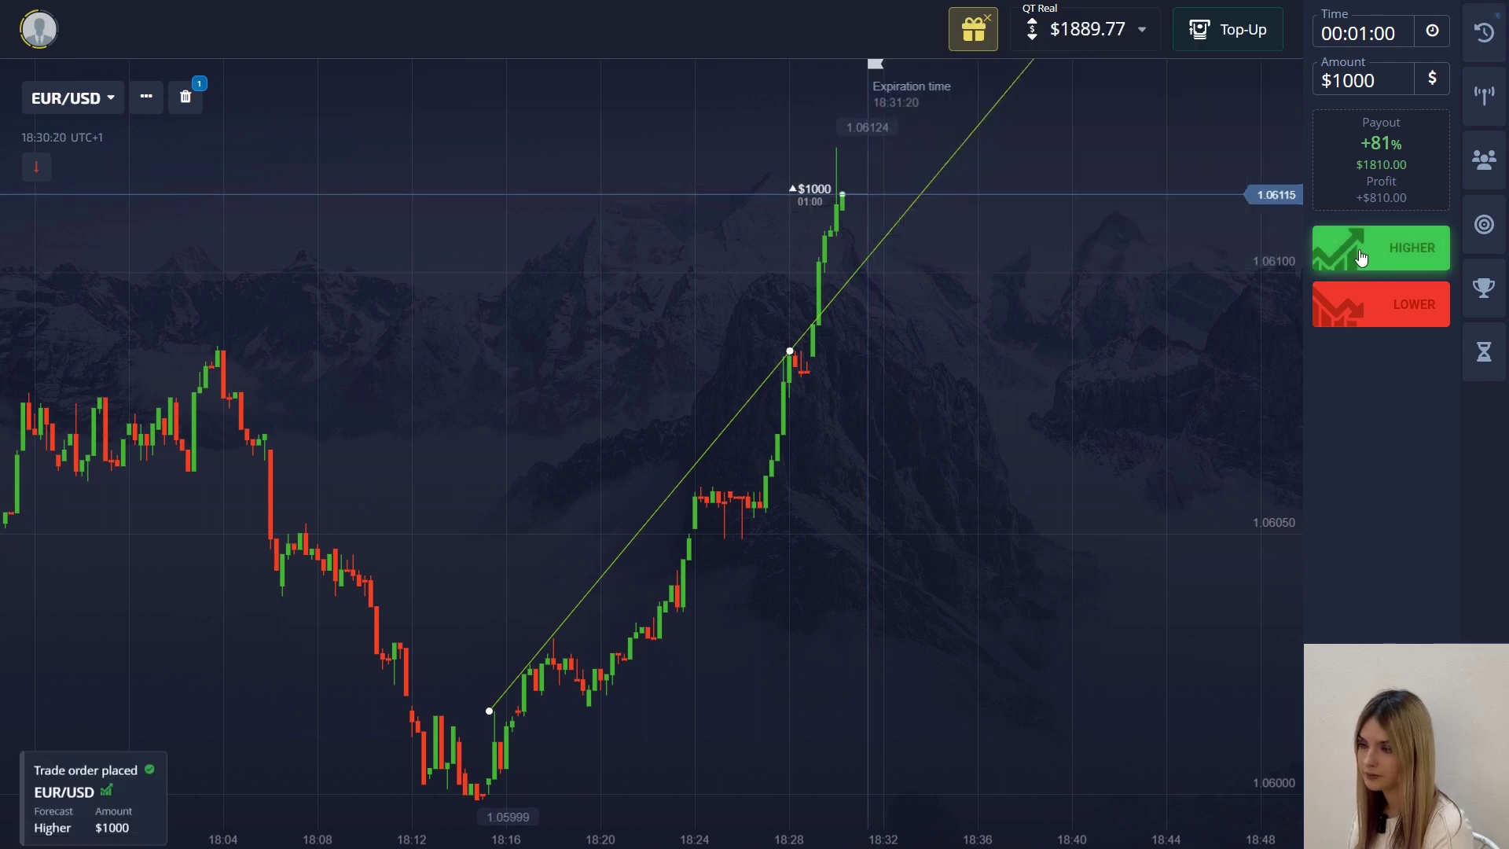
click(1362, 257)
click(1363, 81)
click(1241, 114)
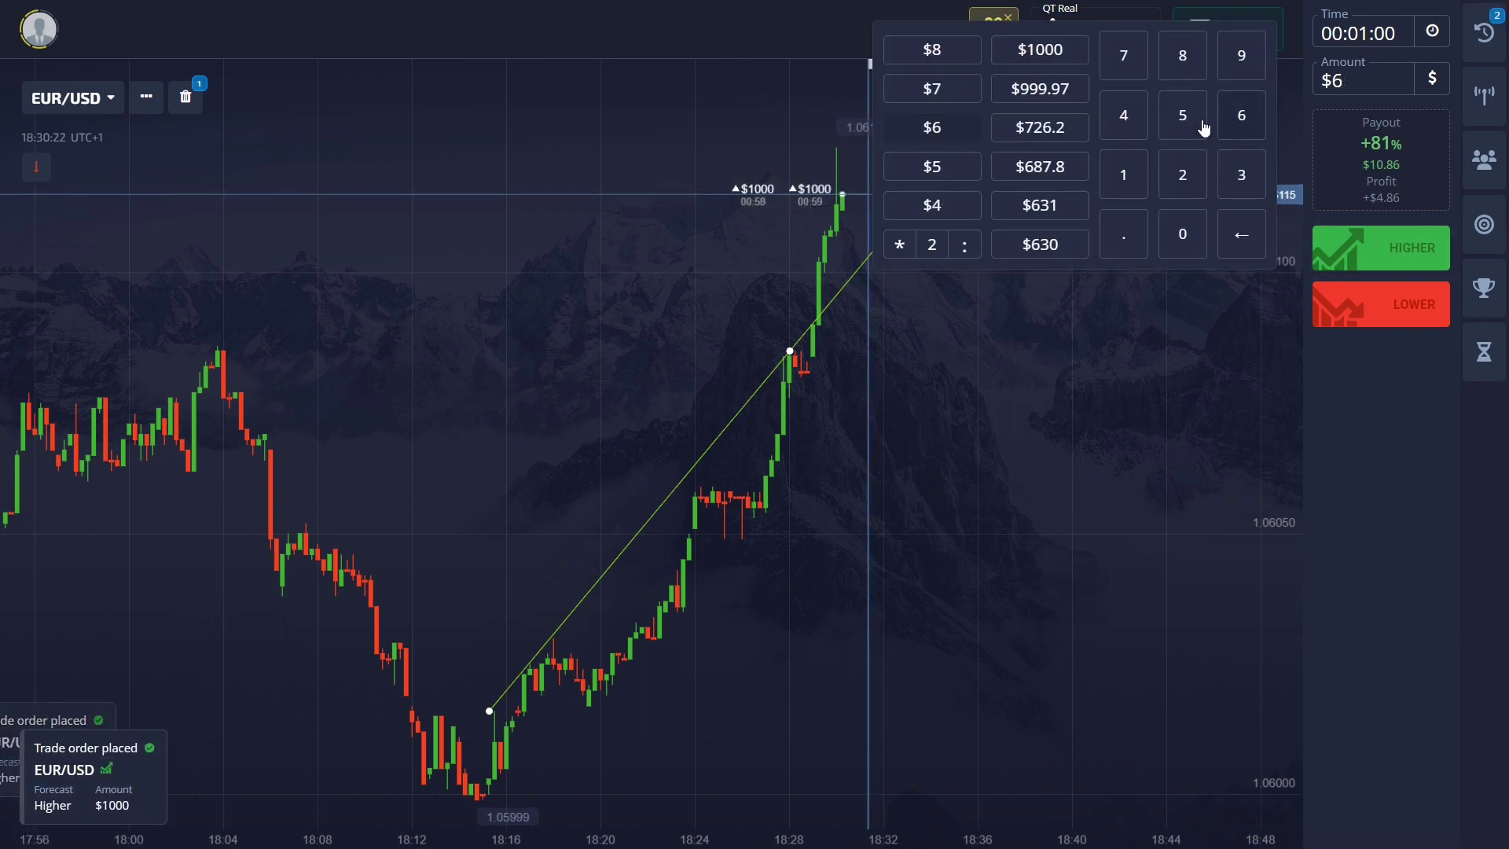
click(1183, 115)
click(1362, 251)
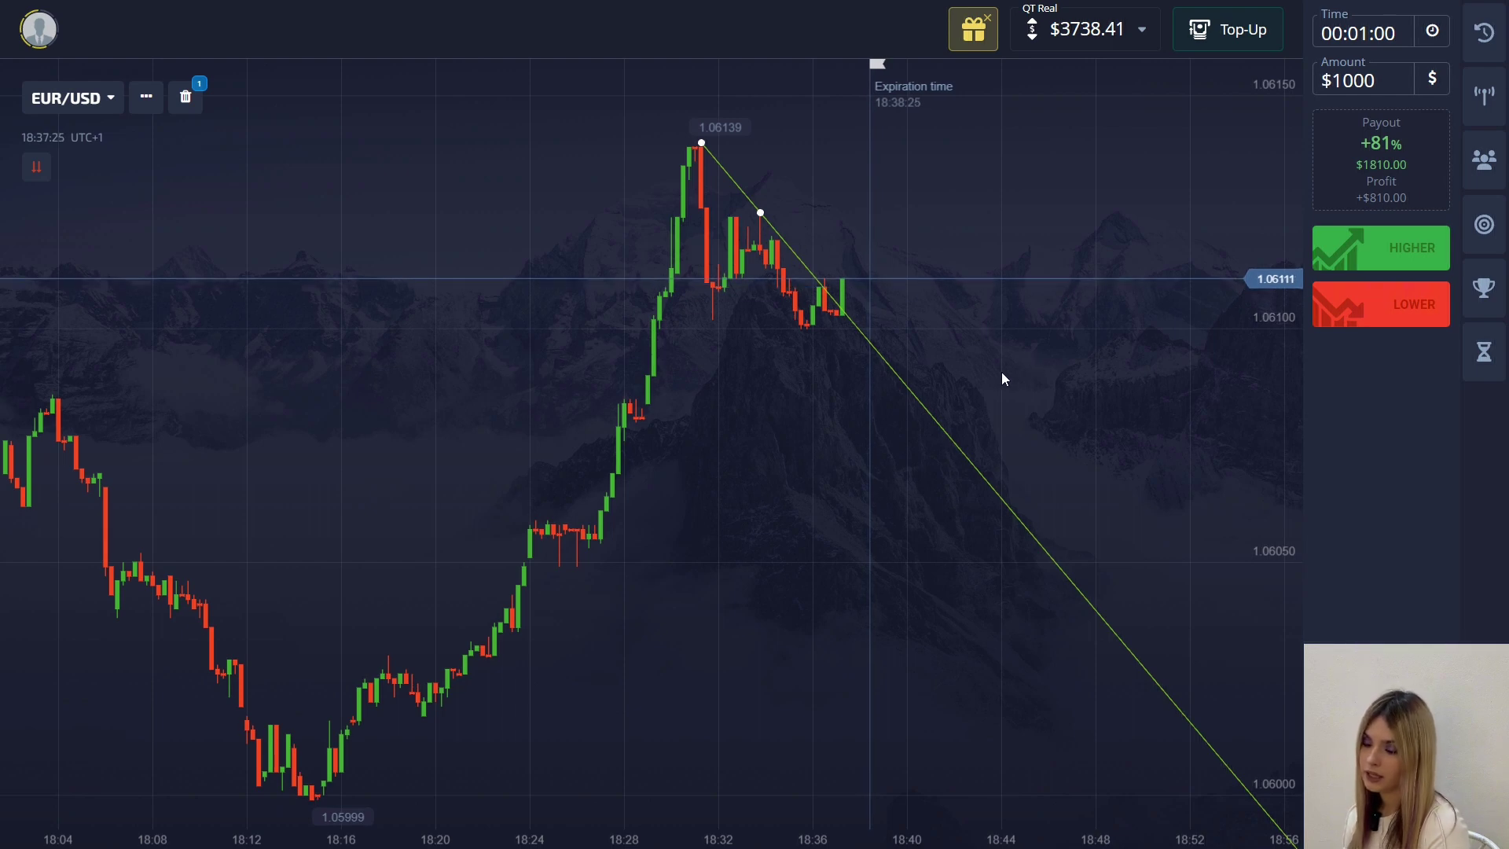
Place four one-minute Higher trades on EUR/USD, three for $1000 each and one for $738.
click(1346, 245)
click(1357, 247)
click(1357, 247)
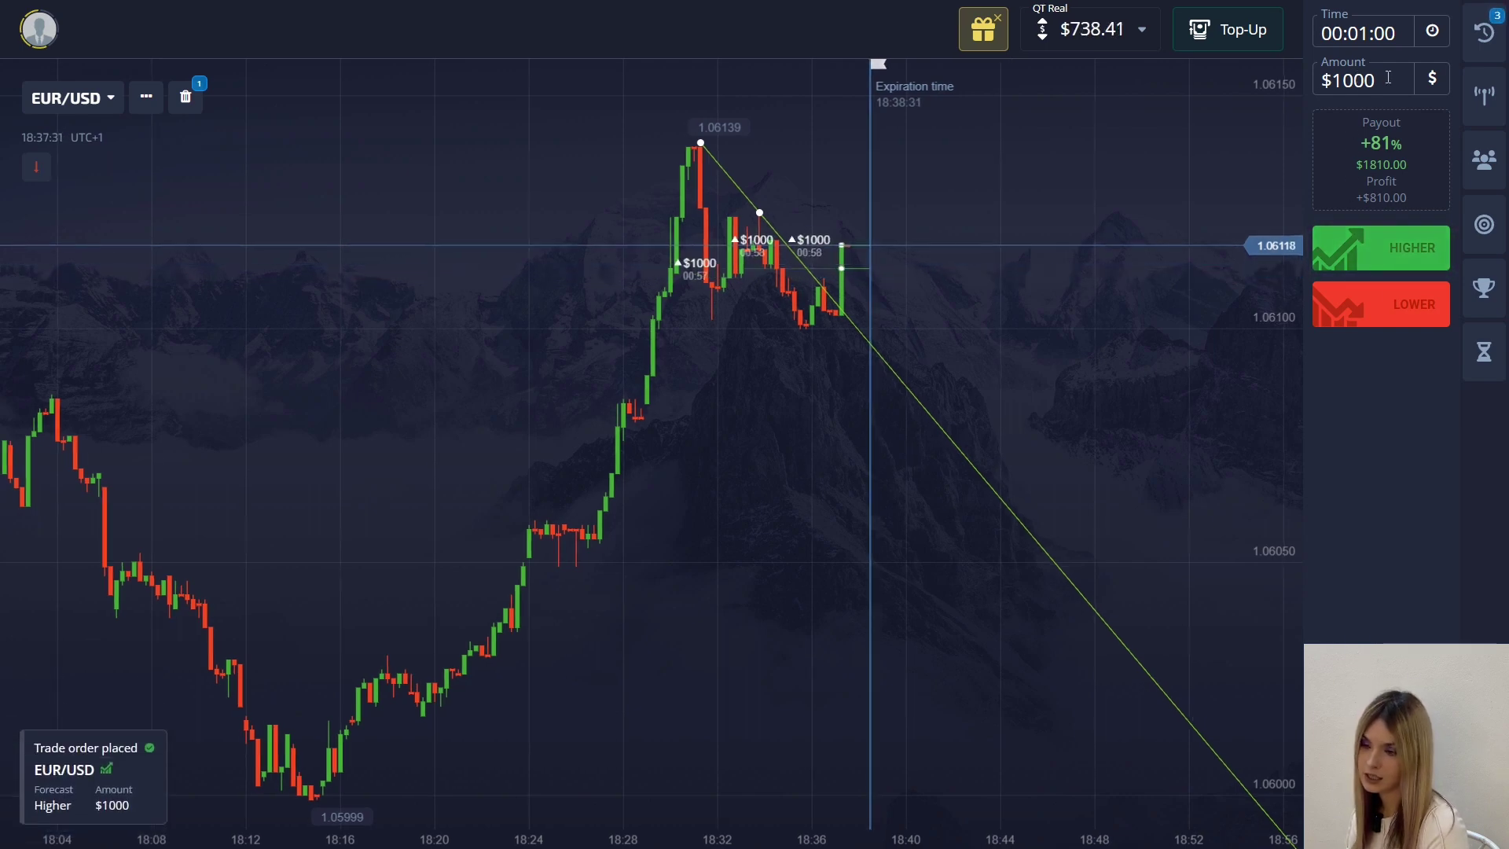
click(1353, 88)
click(1124, 63)
click(1224, 179)
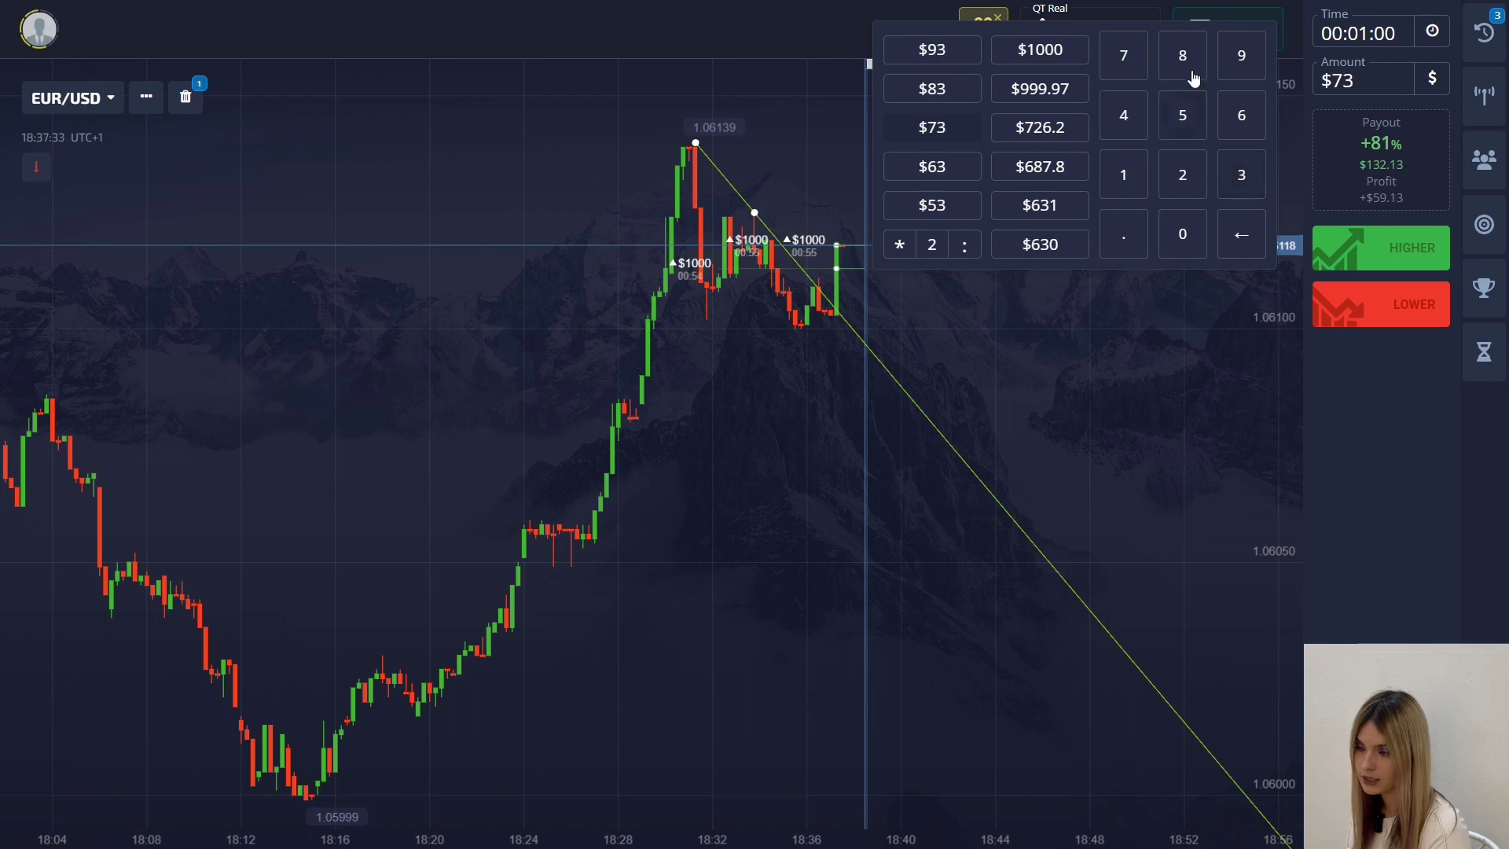
click(1183, 55)
click(1368, 248)
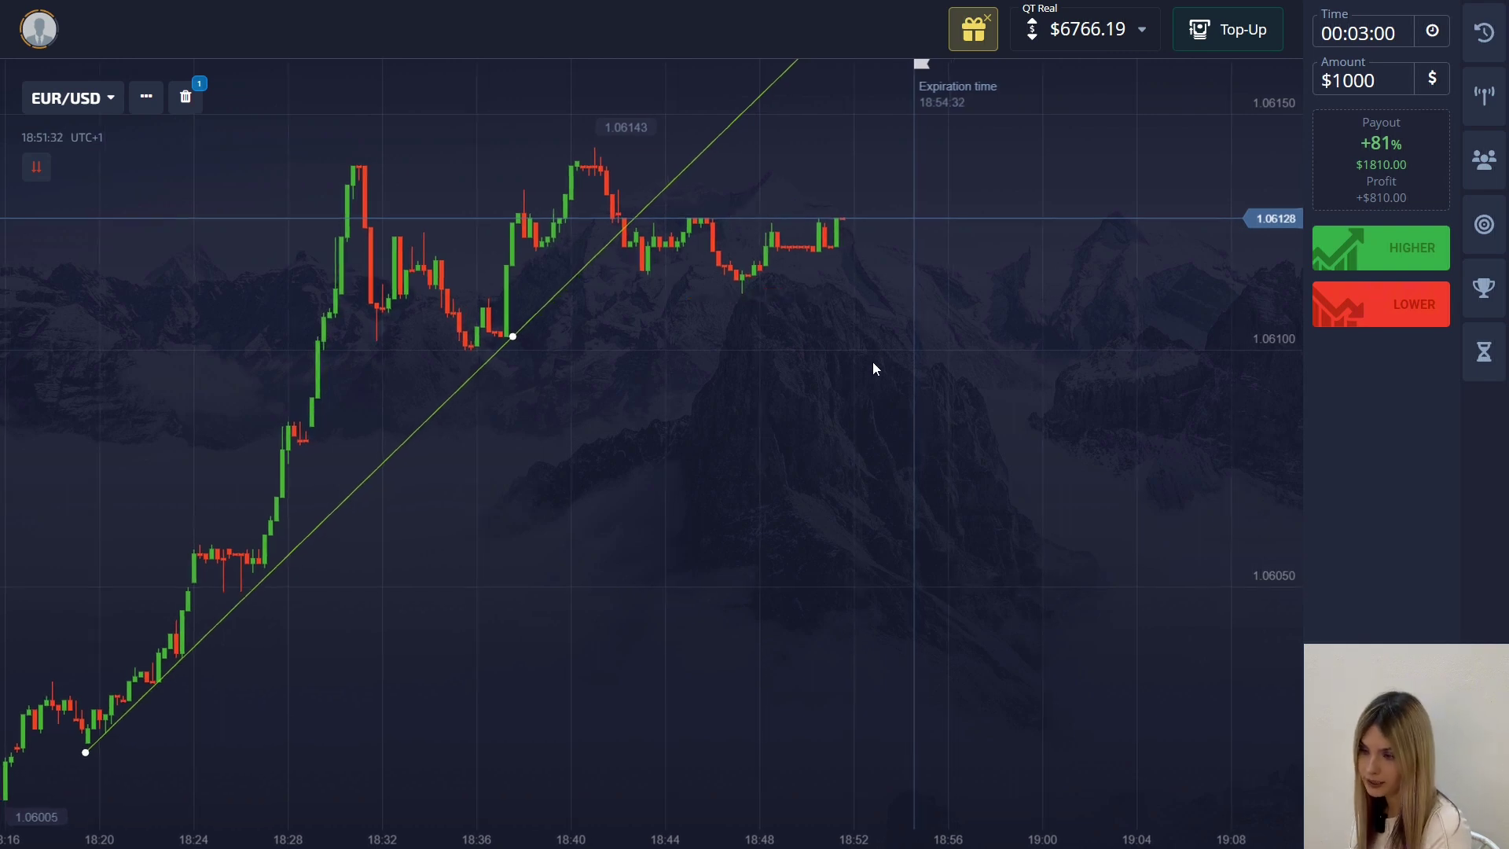
Place six three-minute Lower trades of $1000 each on EUR/USD.
click(1346, 315)
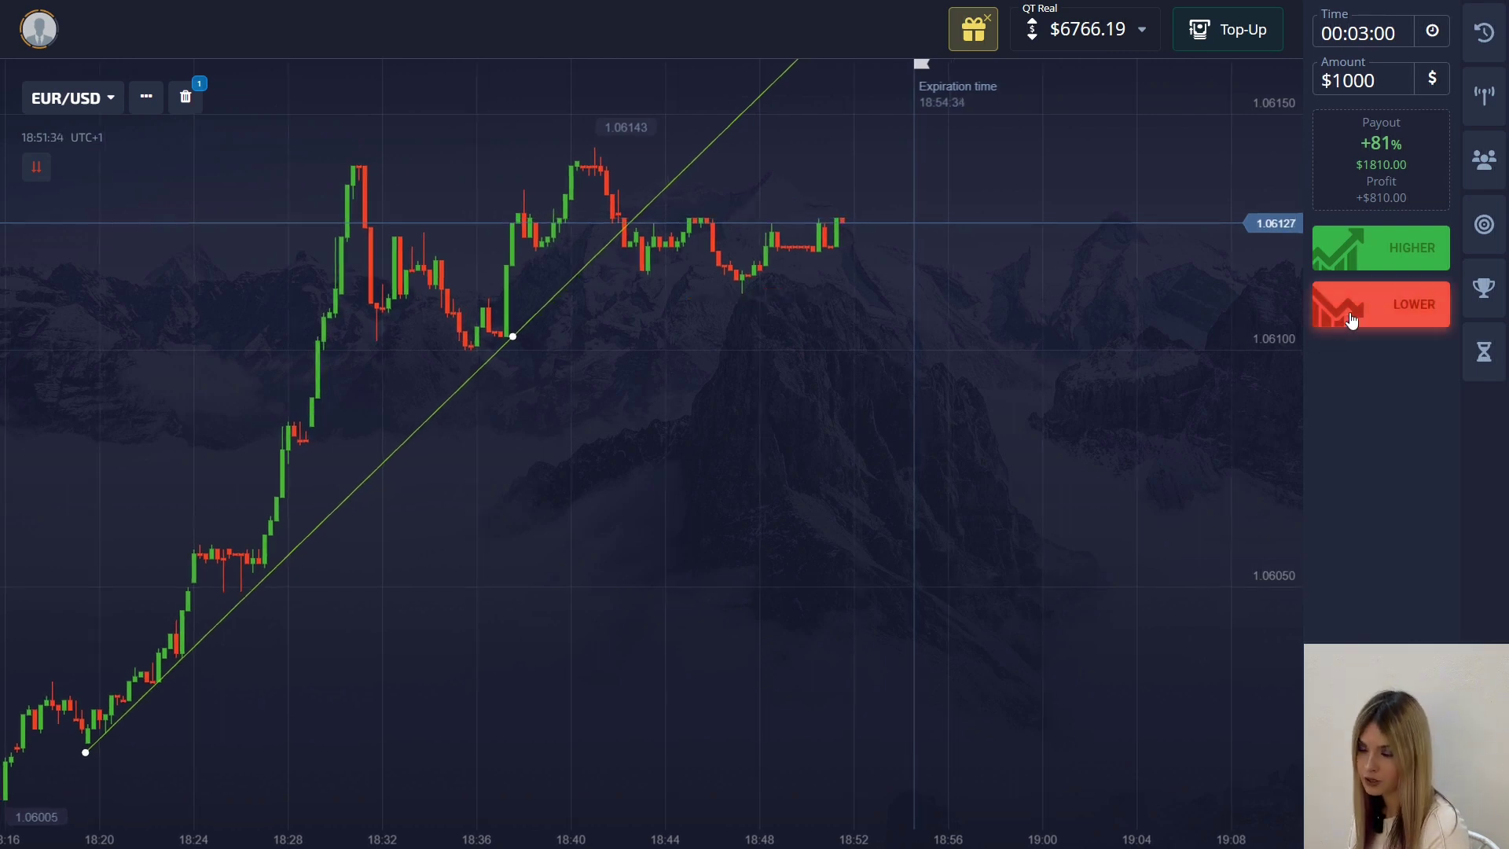
click(1347, 314)
click(1349, 316)
click(1351, 319)
click(1351, 317)
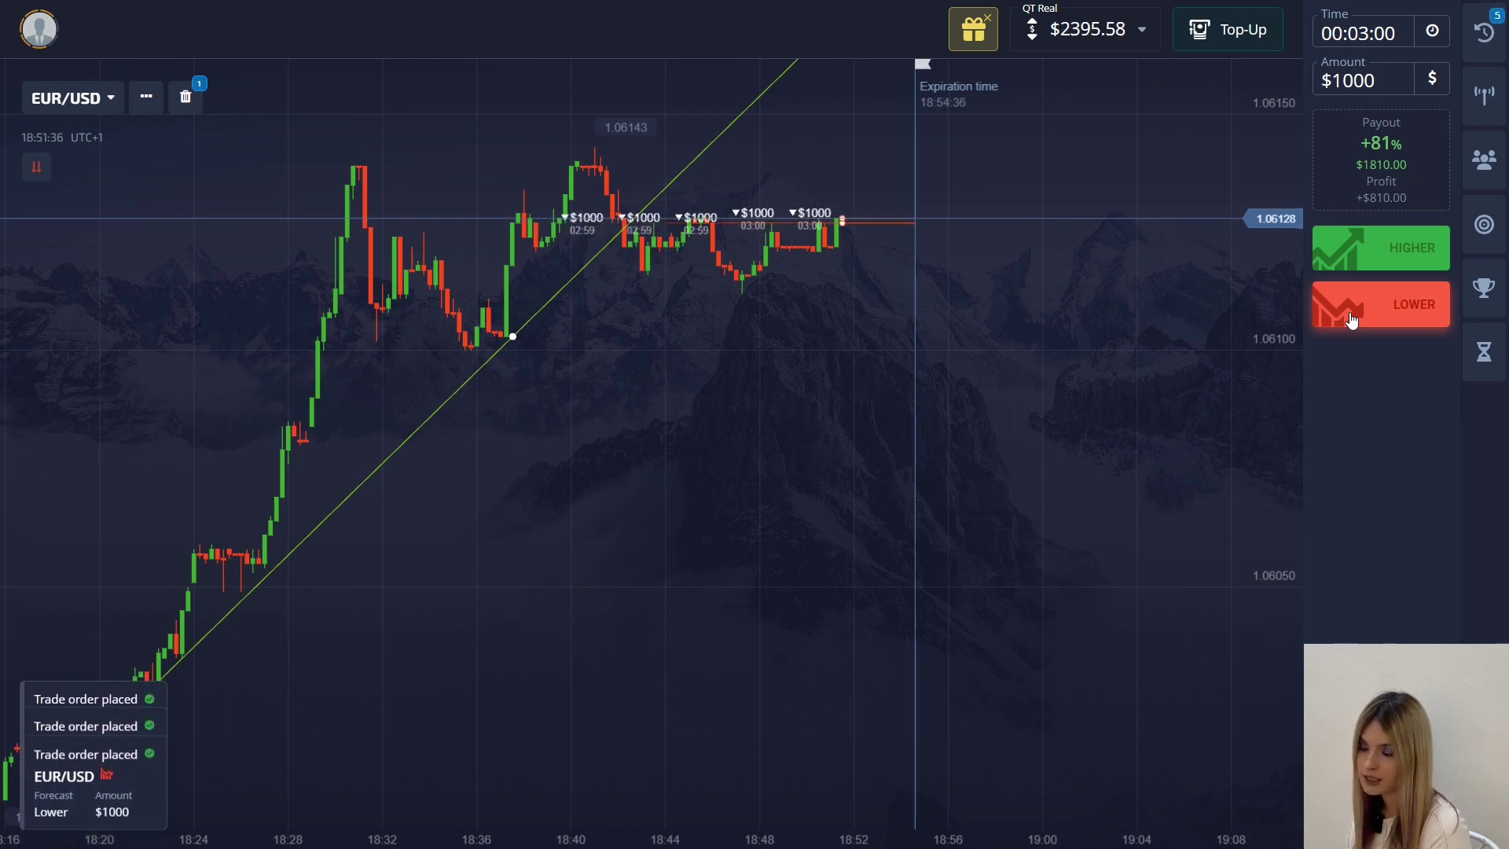
click(1348, 314)
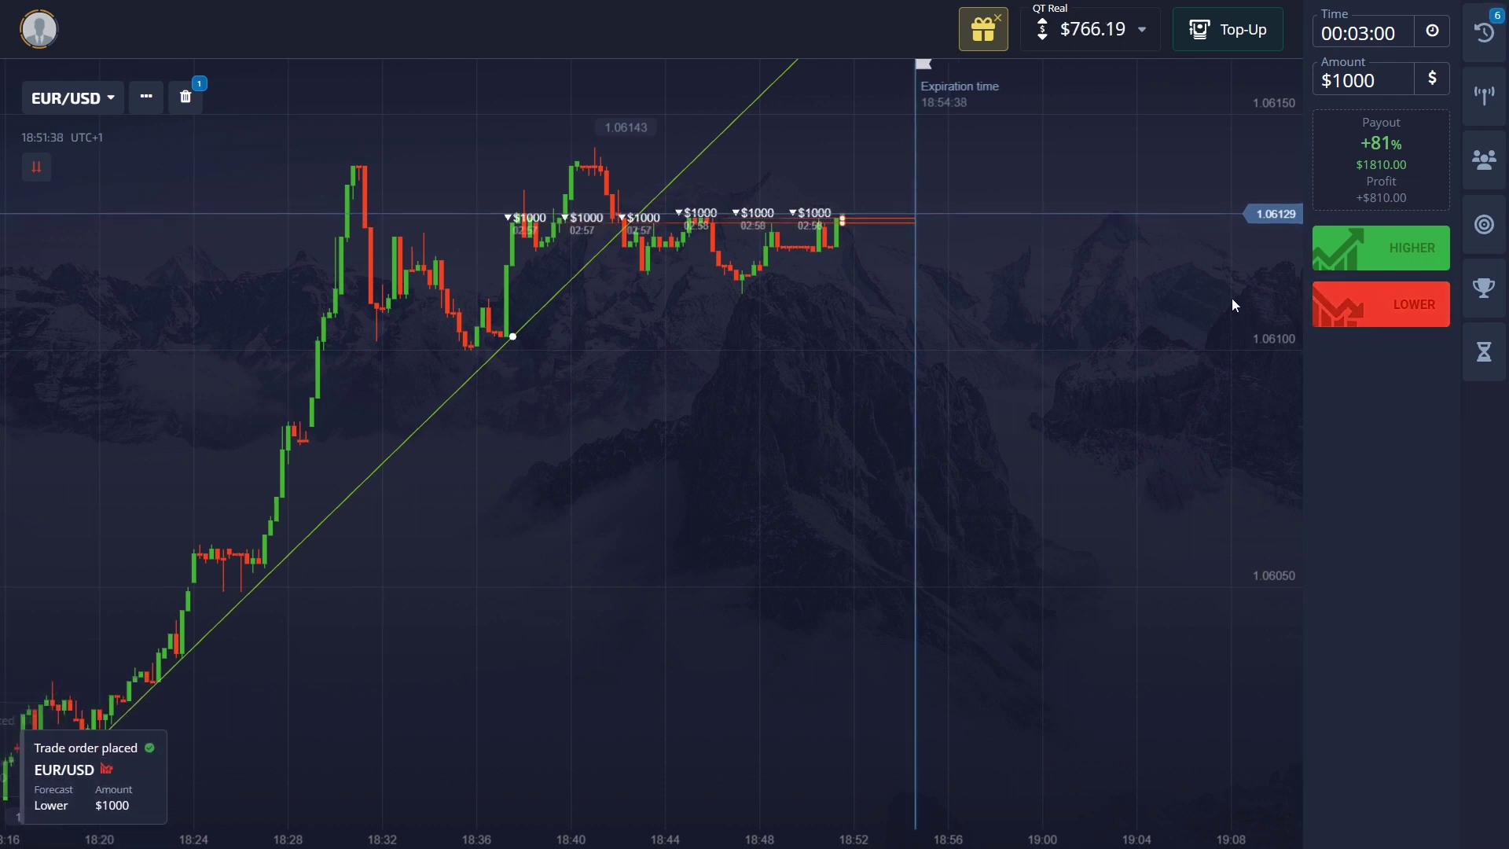